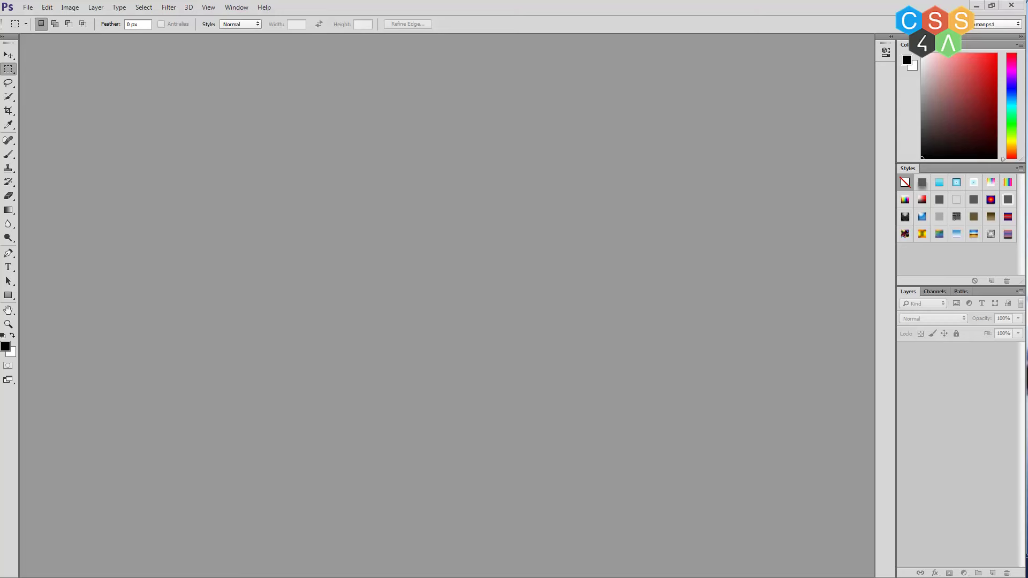
Step: Switch from the empty Photoshop workspace to the Tainguyendayhoc image folder in Windows Explorer
key(alt+Tab)
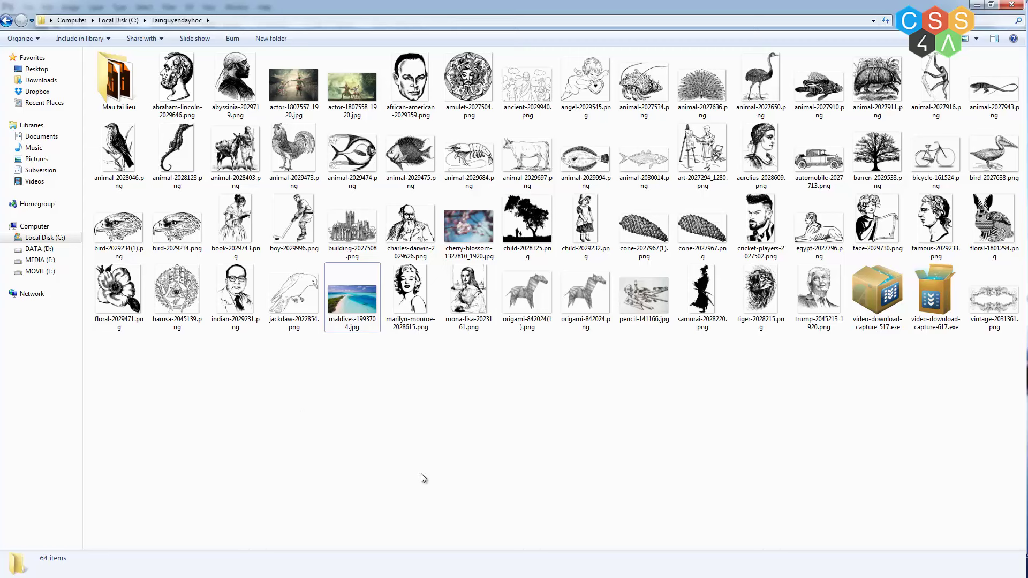
Step: Open maldives-1993704.jpg from Explorer in Adobe Photoshop CC 2015 via Open with
click(352, 303)
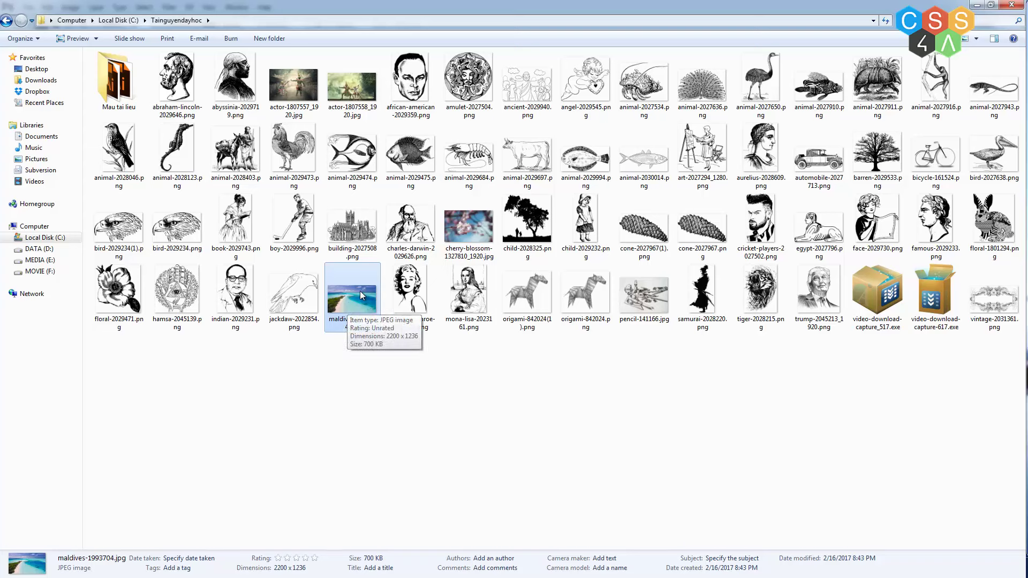
right_click(359, 291)
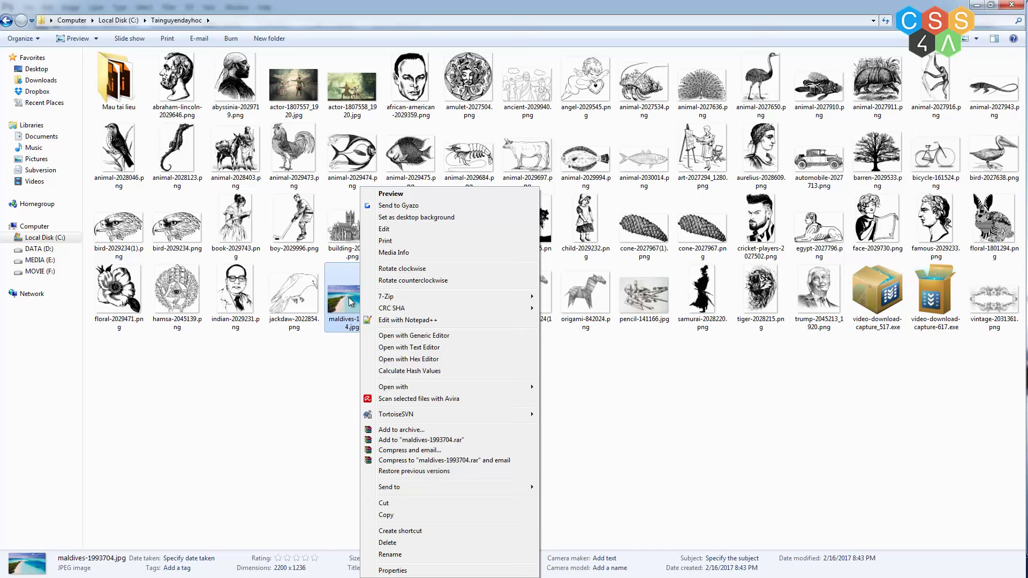
mouse_move(393, 387)
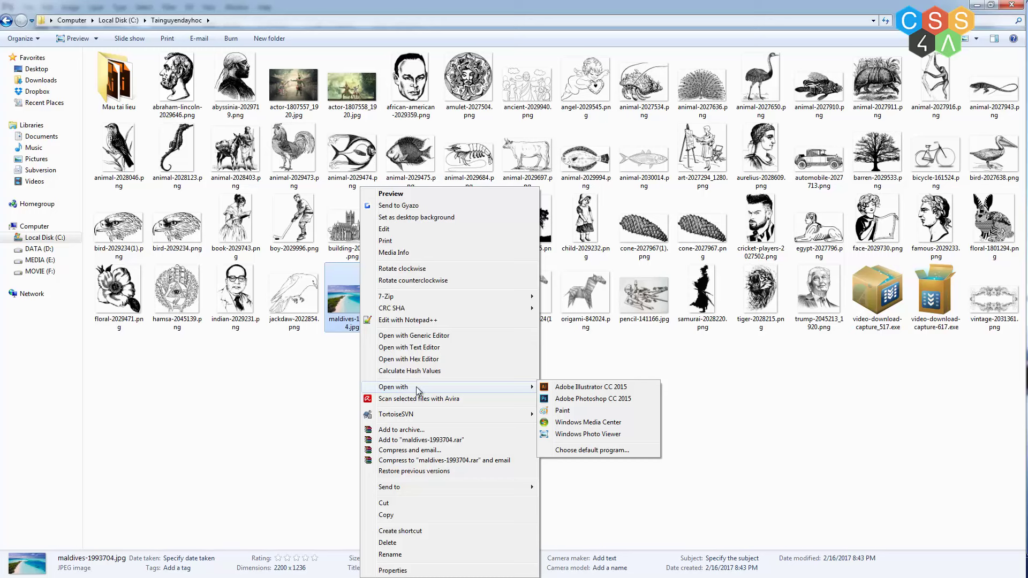
click(597, 397)
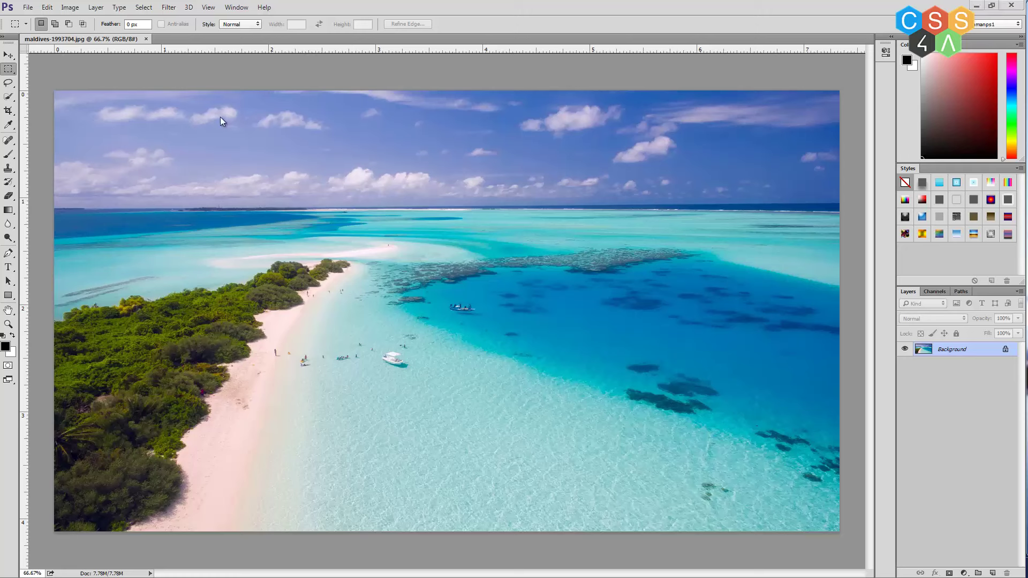
Step: Open actor-1807557_1920.jpg through File > Open as a second document, with All Formats showing
click(28, 9)
click(38, 30)
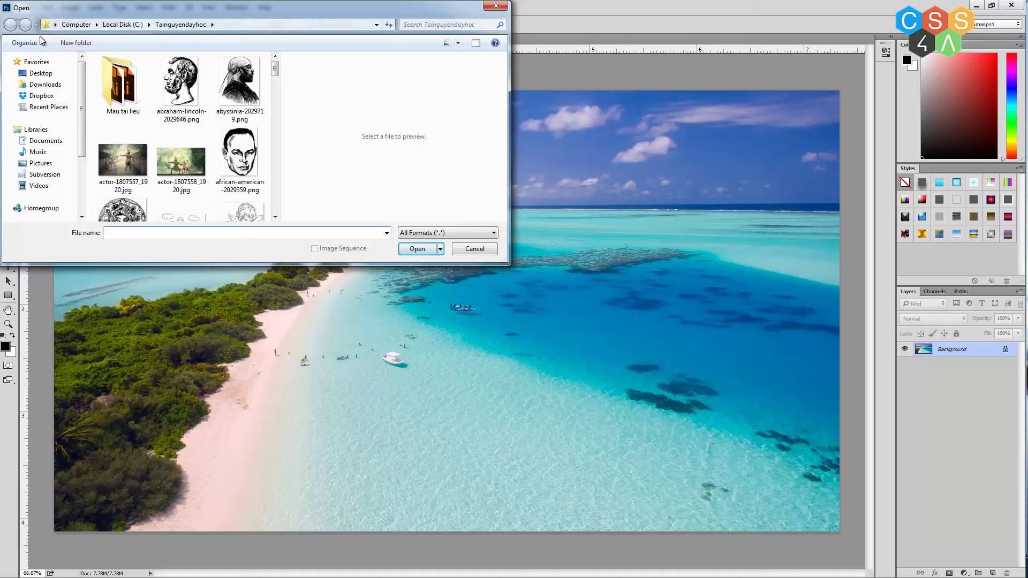
drag(274, 69, 275, 74)
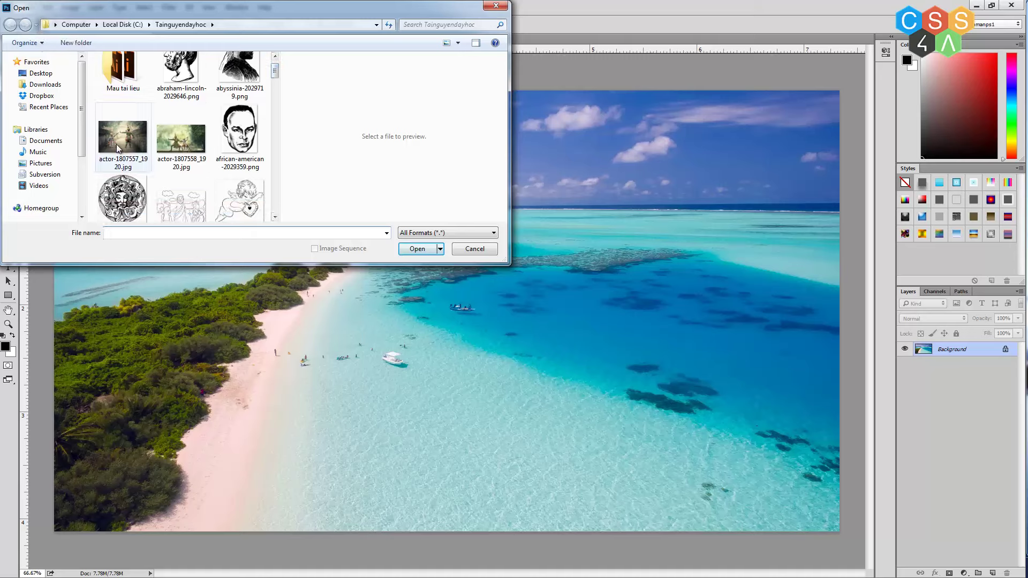
click(125, 130)
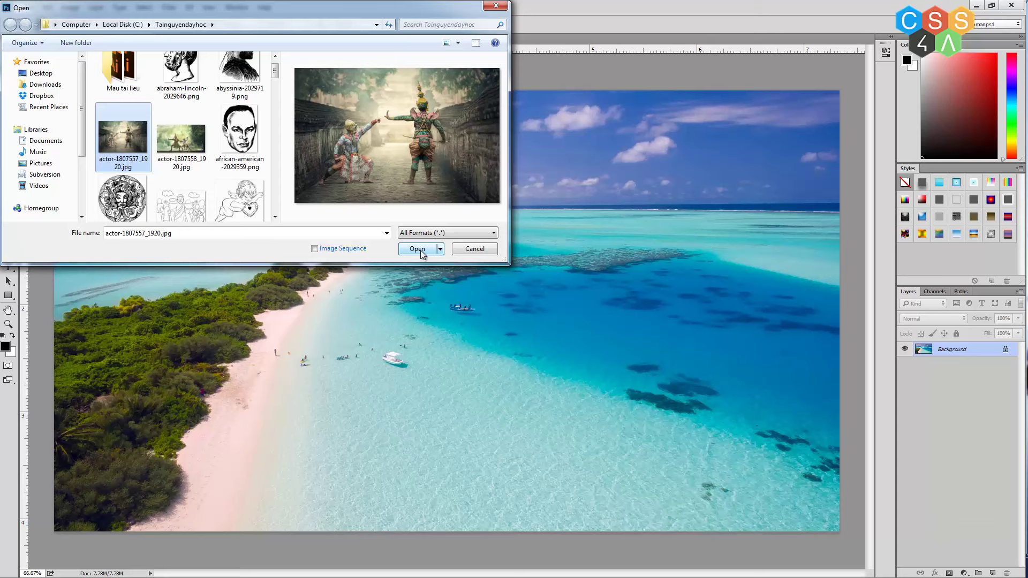
click(479, 235)
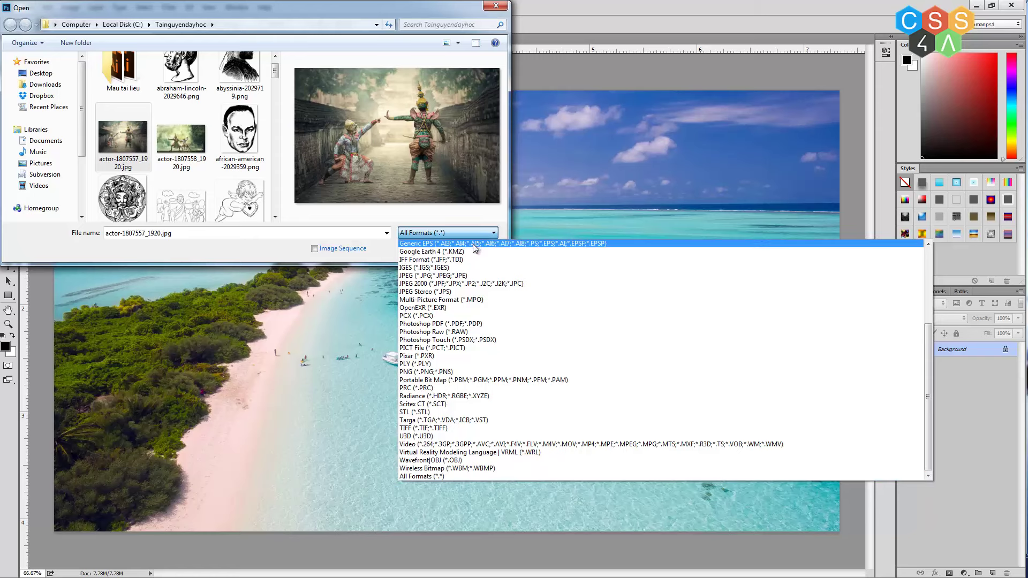
click(475, 243)
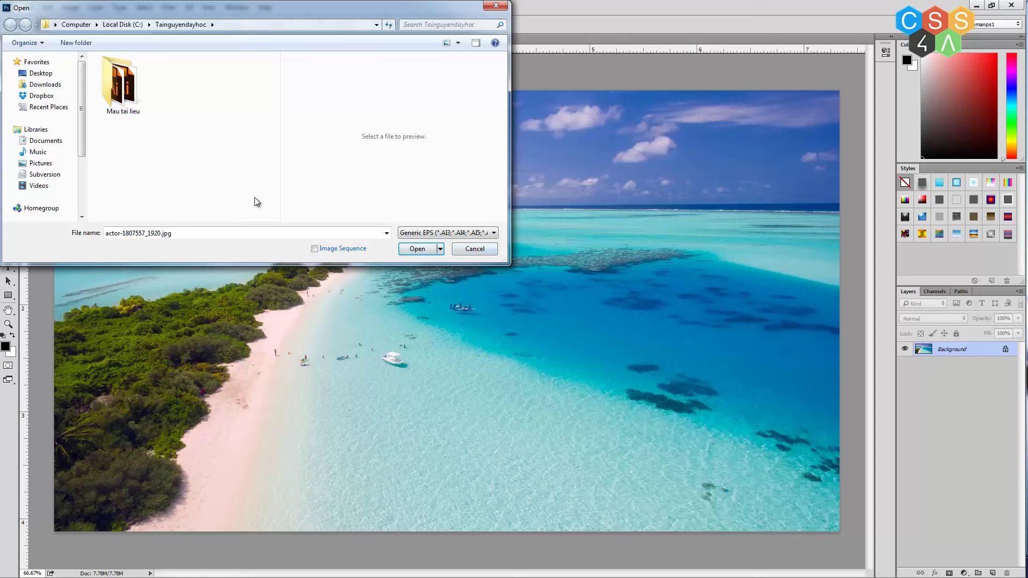
click(448, 236)
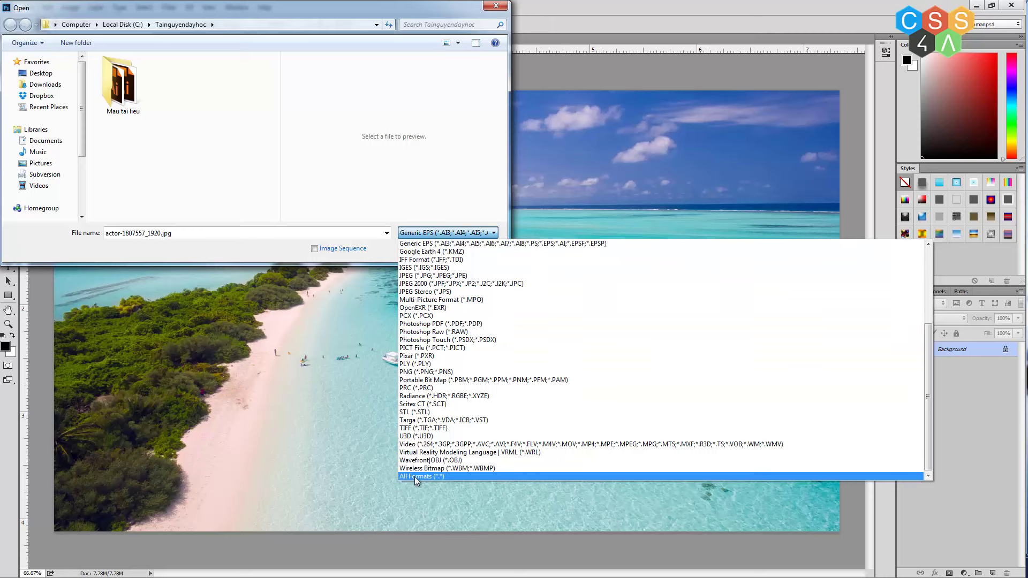
click(442, 477)
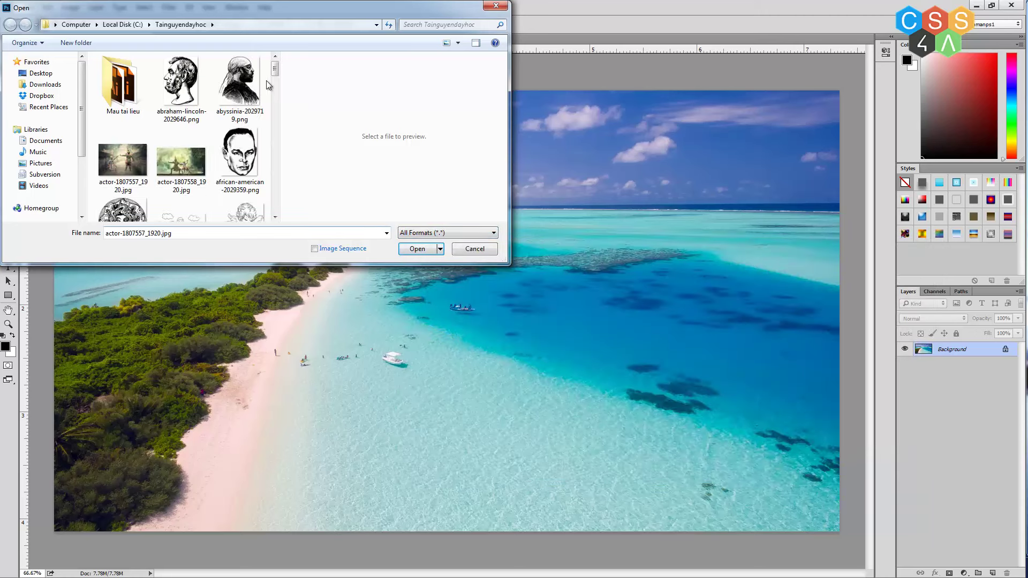
click(176, 167)
click(134, 164)
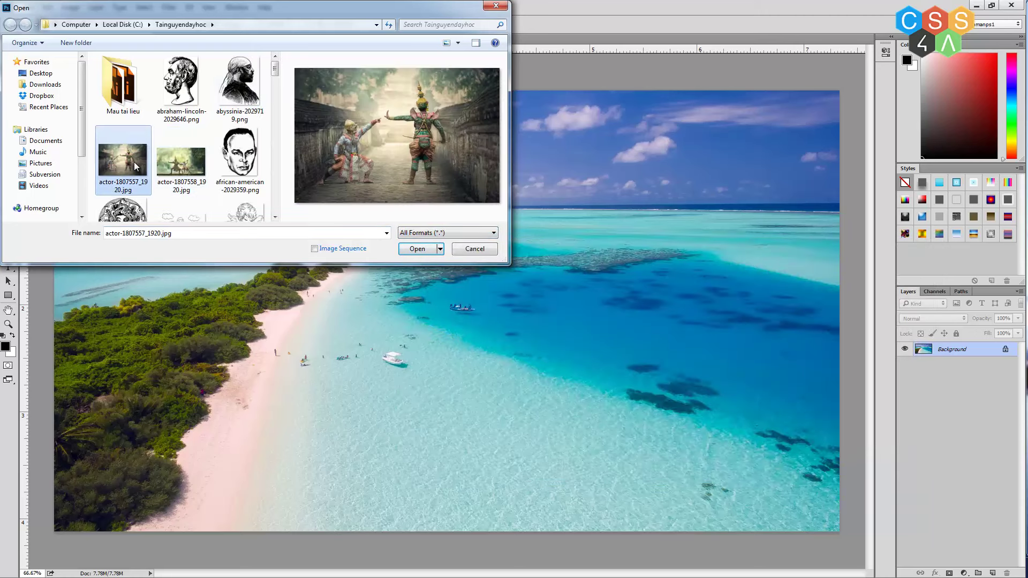
click(418, 249)
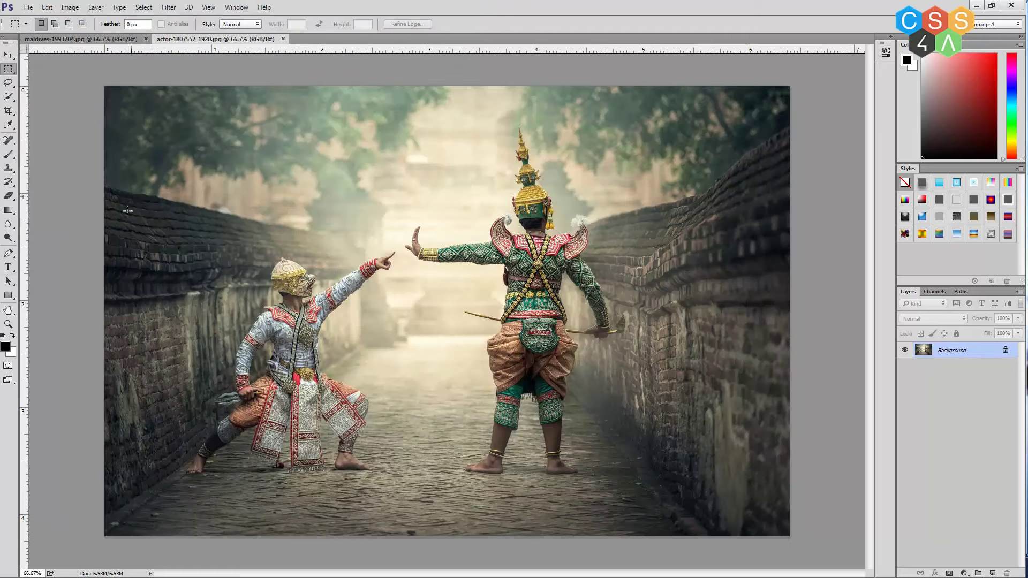
Step: Flip between the maldives and actor tabs, then minimize Photoshop to reveal the image folder
click(108, 40)
click(183, 39)
click(124, 37)
click(225, 37)
click(976, 5)
click(590, 396)
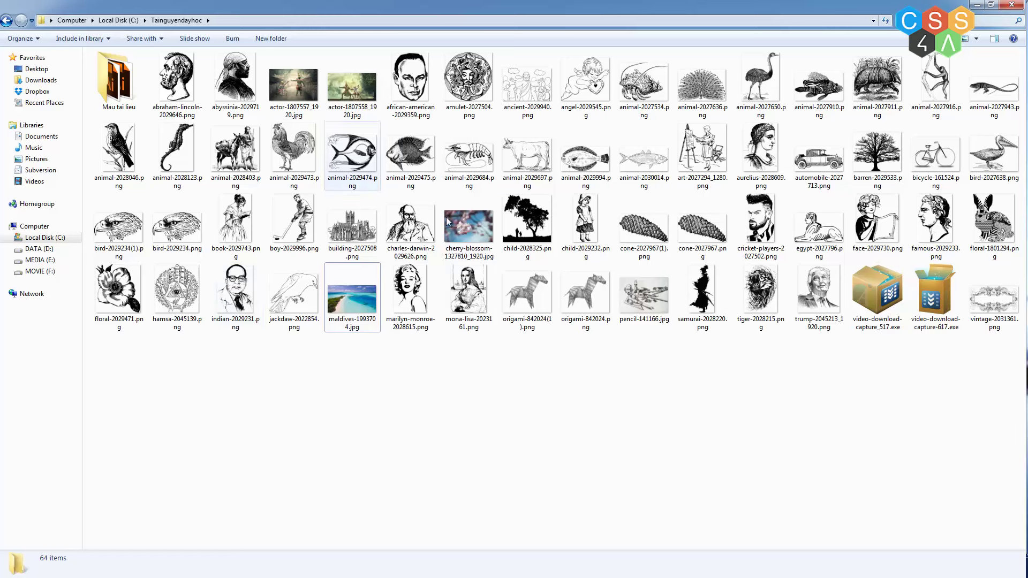
Step: Drag cherry-blossom-1327810_1920.jpg into Photoshop's tab bar to open it as a third document
click(469, 227)
mouse_move(468, 223)
mouse_down()
mouse_move(929, 577)
mouse_move(317, 38)
mouse_up()
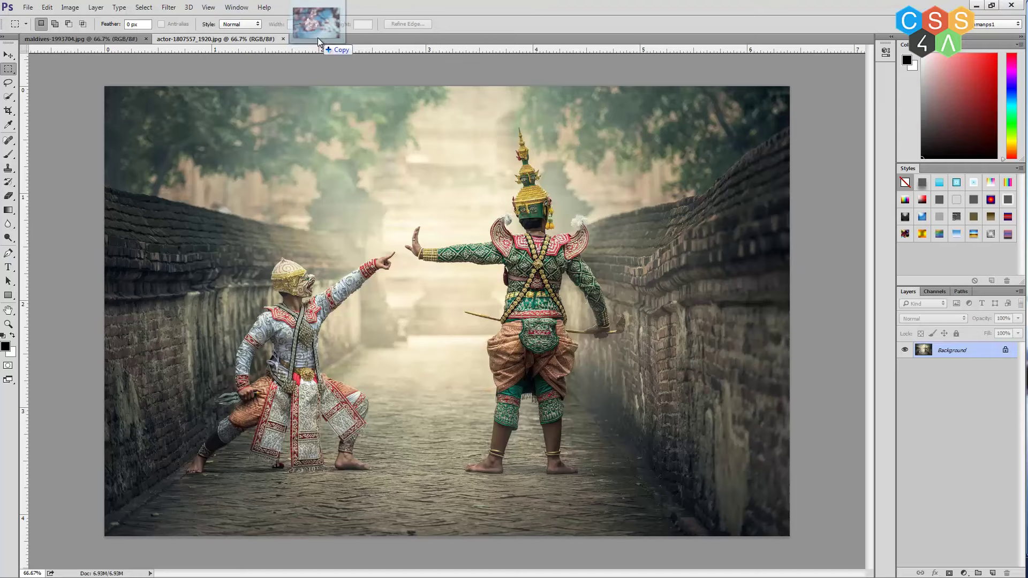
drag(318, 39, 329, 36)
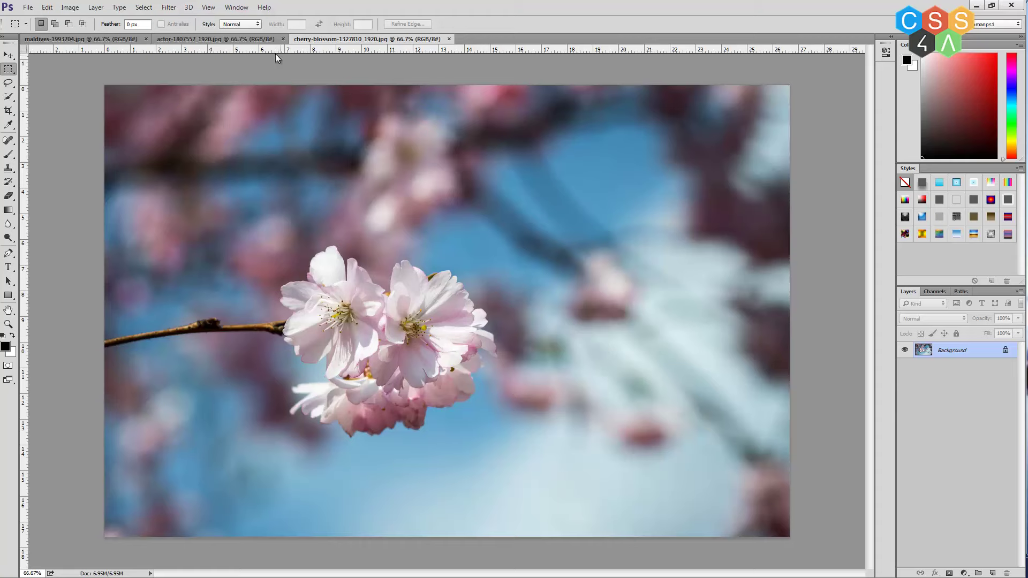
Step: Cycle through the maldives, actor and cherry-blossom document tabs
click(222, 40)
click(117, 38)
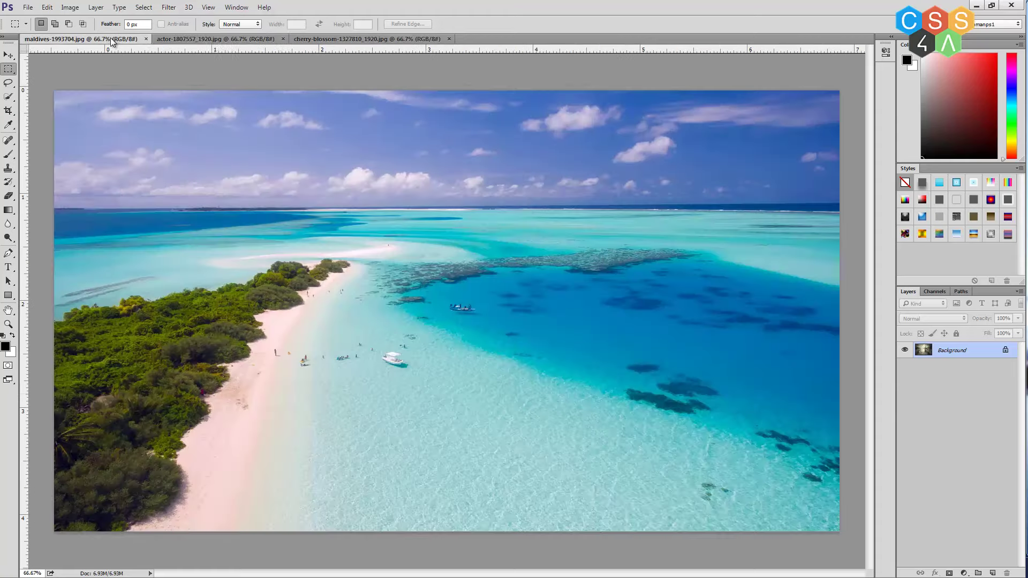
click(207, 38)
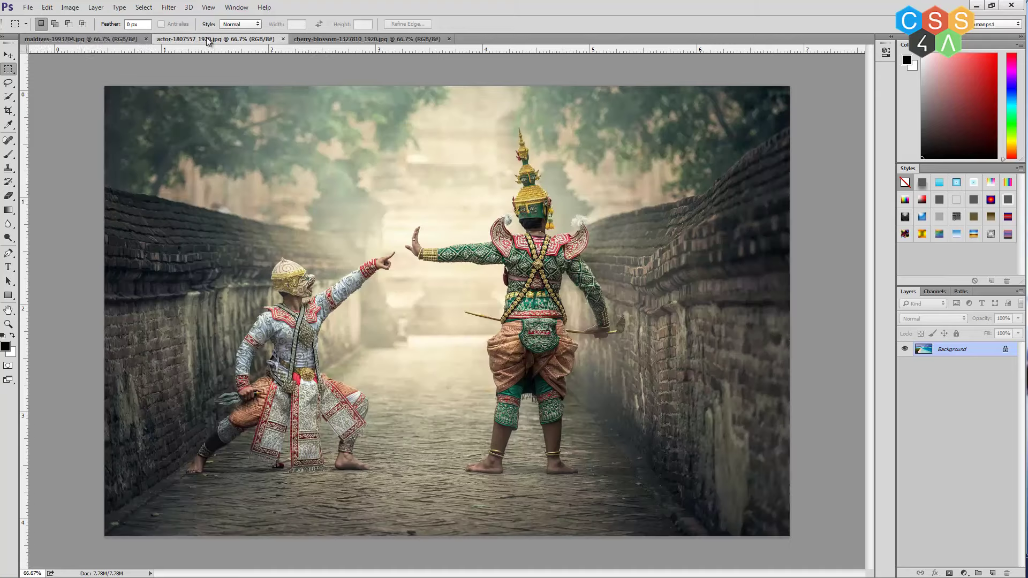
click(81, 40)
click(332, 38)
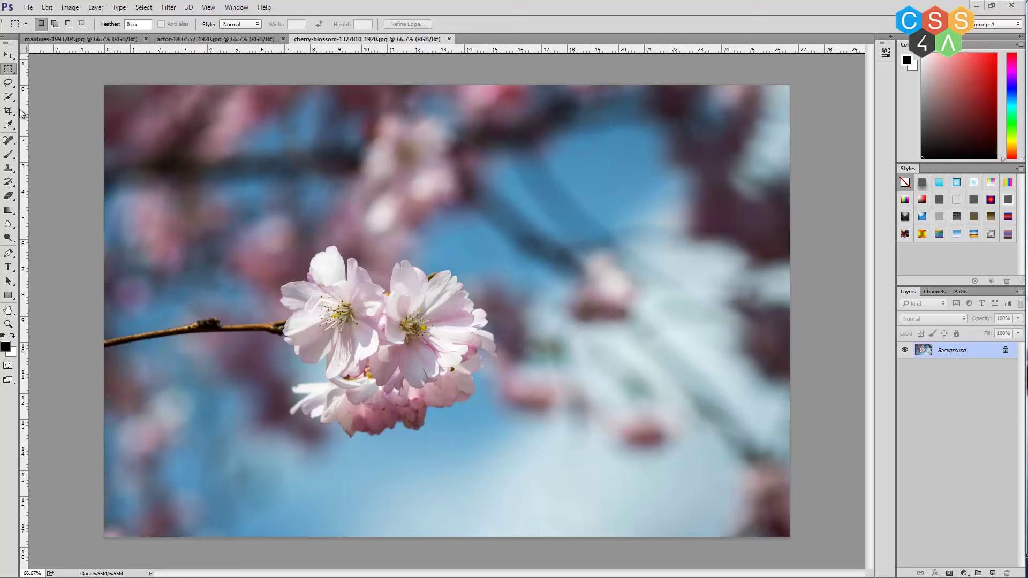
Step: Use the Pencil Tool to draw a thin stroke across the blurred blue background
click(9, 156)
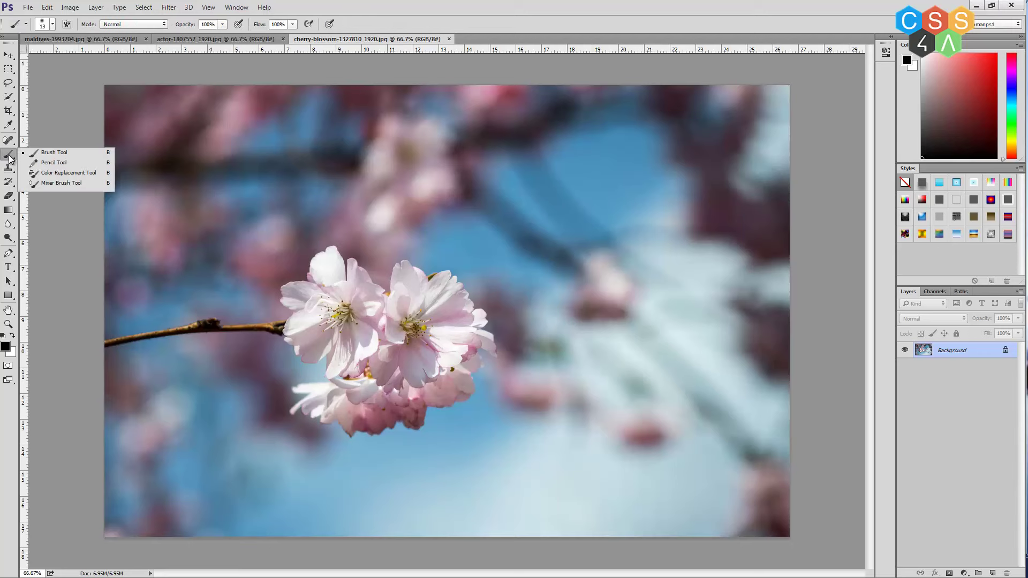
click(48, 163)
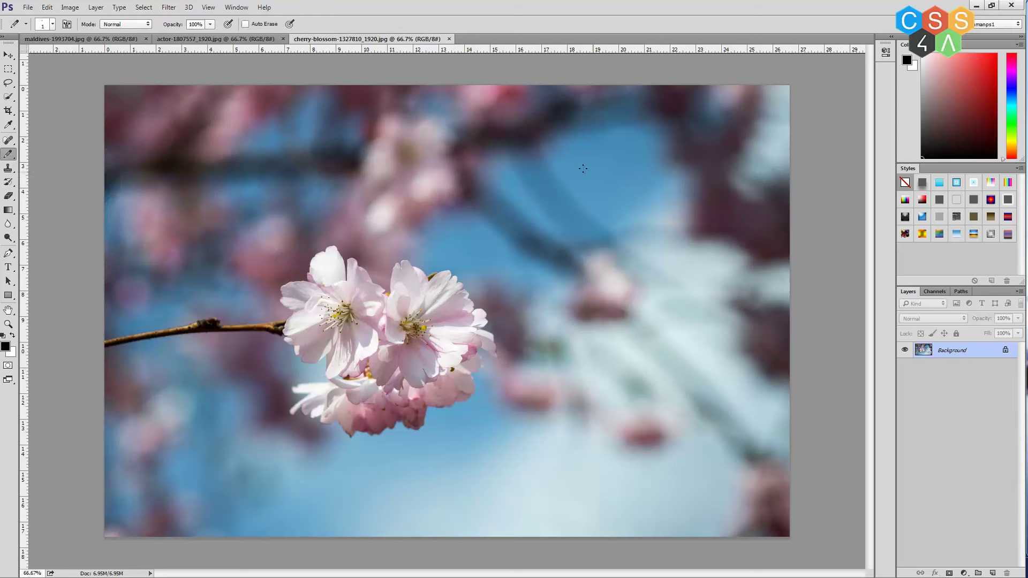
drag(583, 169, 629, 235)
click(28, 7)
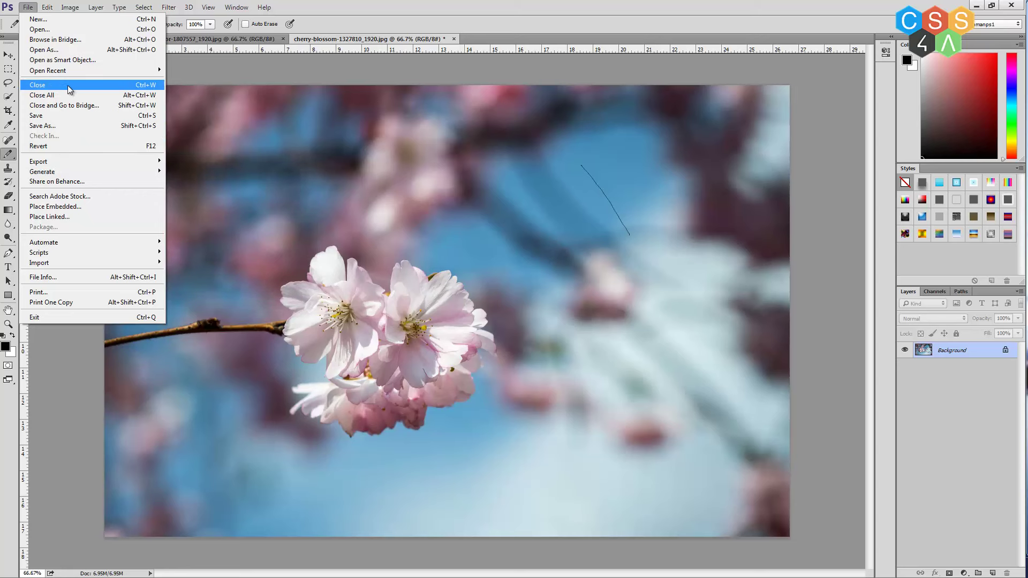
click(138, 88)
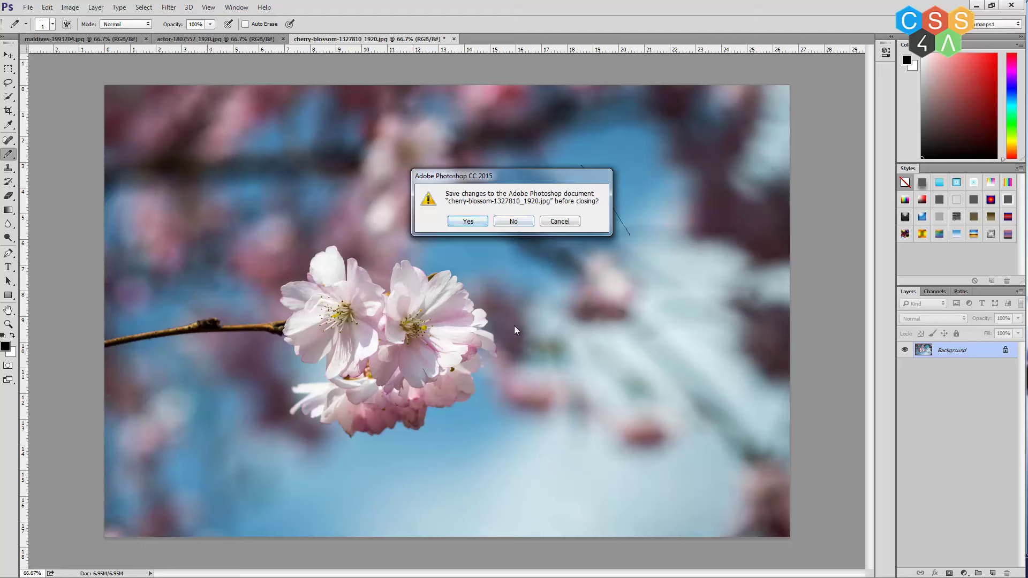
click(567, 220)
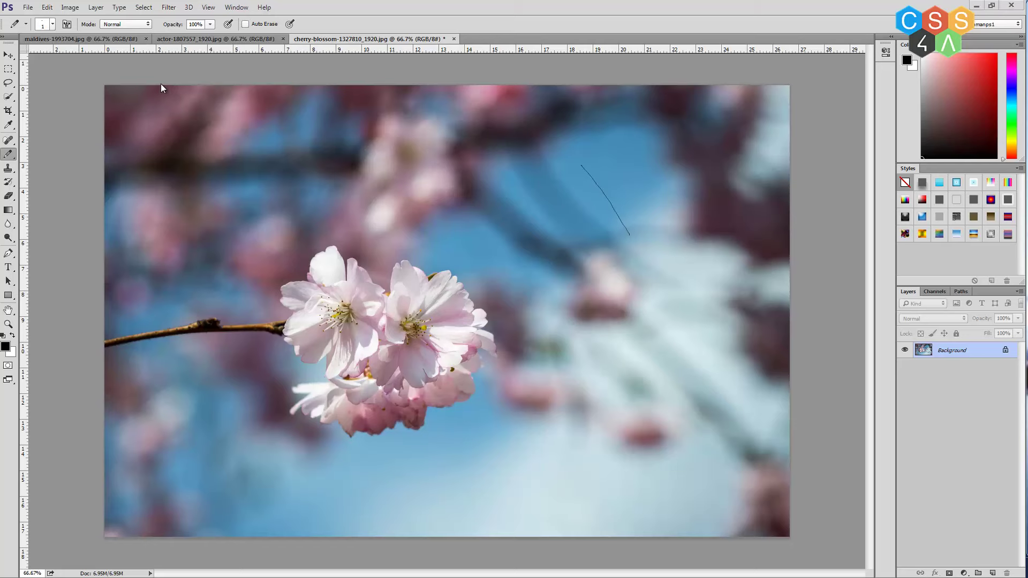
Step: On the maldives photo, bring up Filter > Render > Lens Flare
click(178, 39)
click(85, 39)
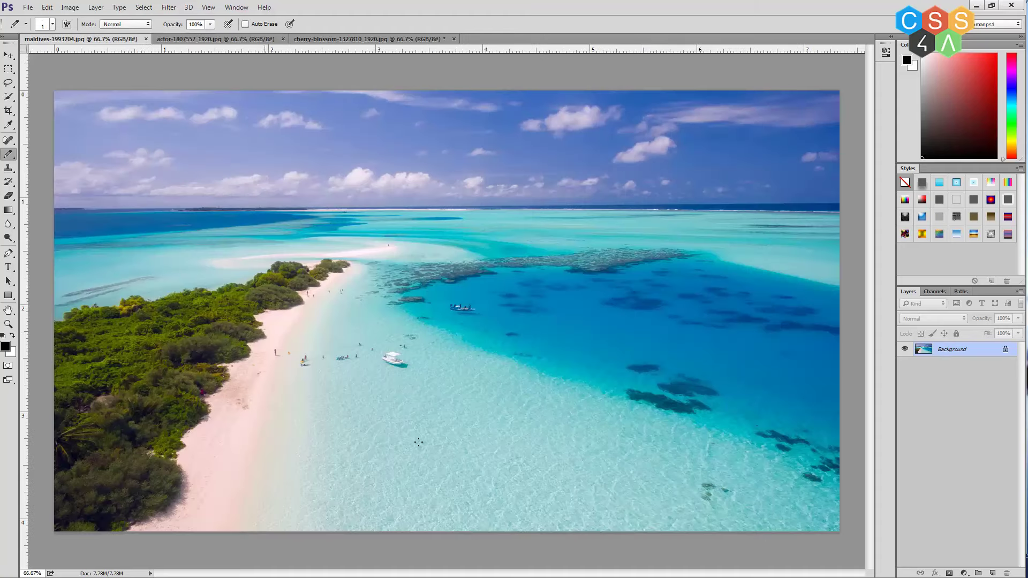
click(167, 8)
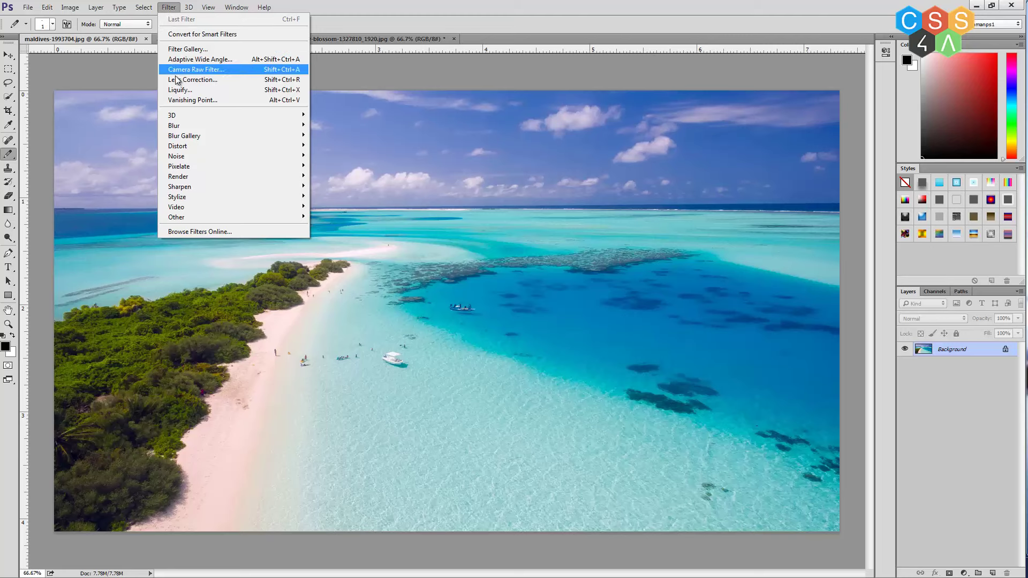
mouse_move(178, 176)
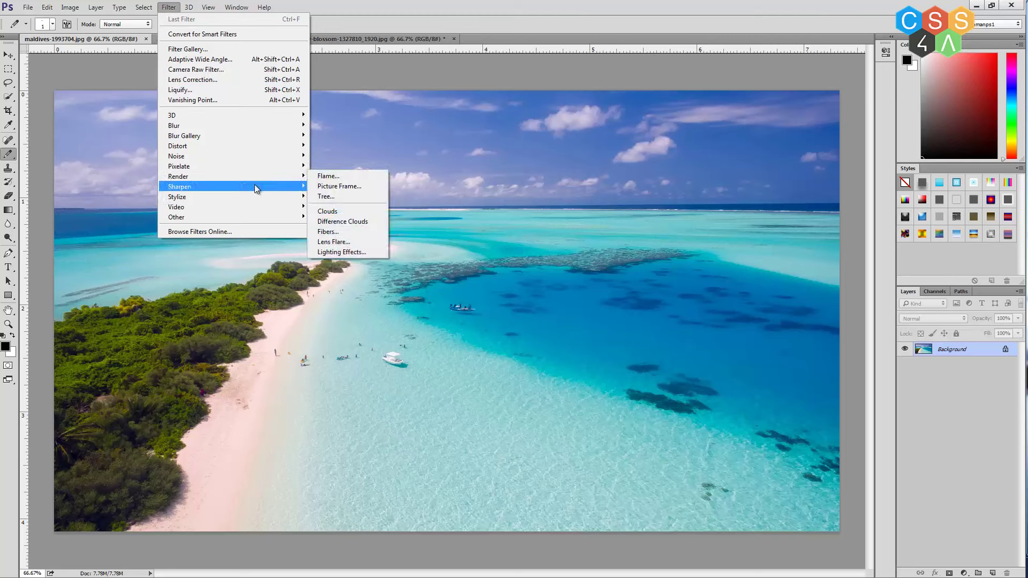
click(336, 242)
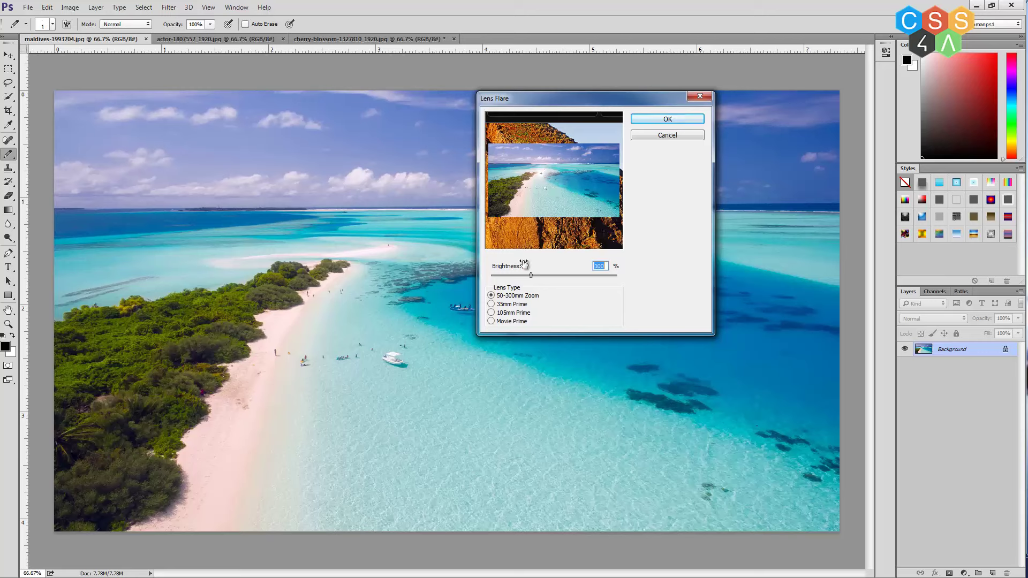
Step: Place a 143% brightness lens flare in the upper-right sky and apply it
mouse_move(537, 184)
mouse_down()
mouse_move(608, 155)
mouse_move(538, 163)
mouse_move(509, 152)
mouse_move(602, 156)
mouse_up()
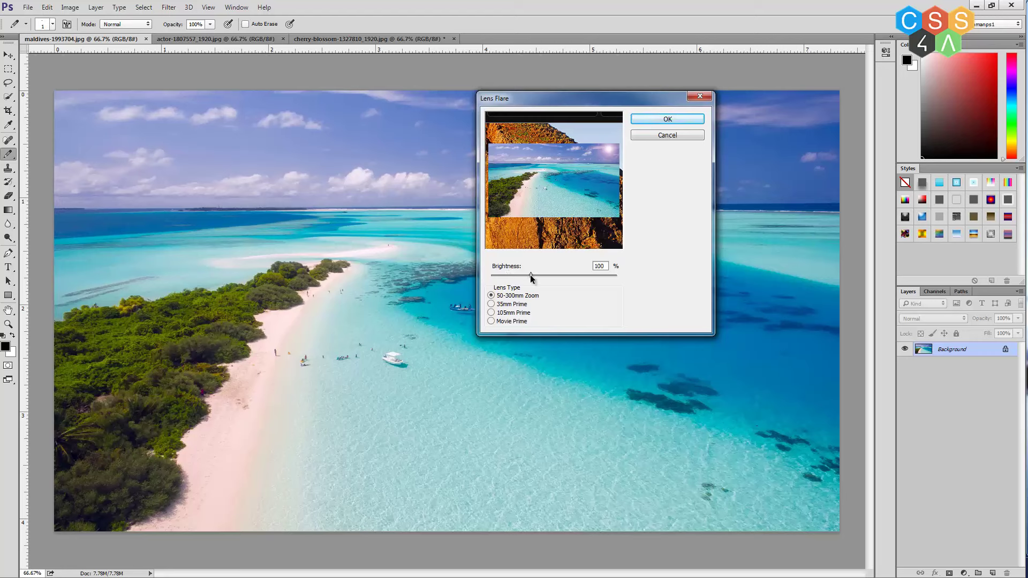
mouse_move(530, 274)
mouse_down()
mouse_move(570, 272)
mouse_move(548, 275)
mouse_up()
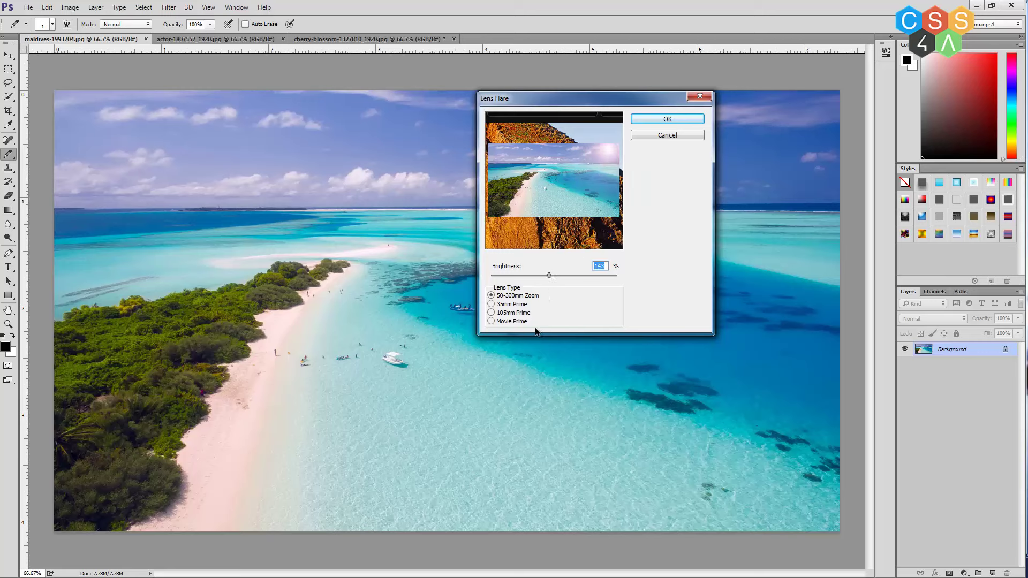
drag(556, 107, 515, 111)
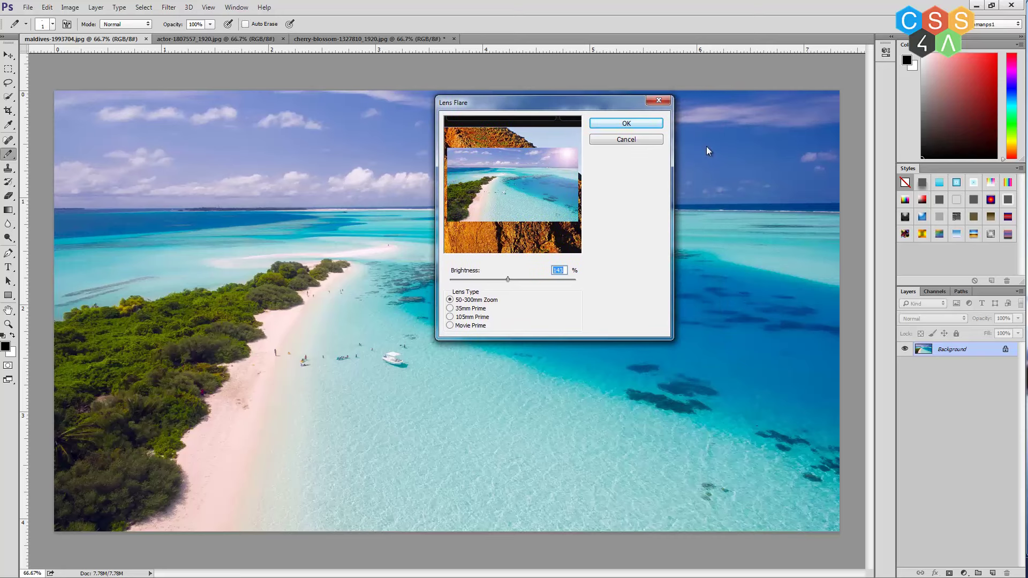
click(567, 159)
click(627, 125)
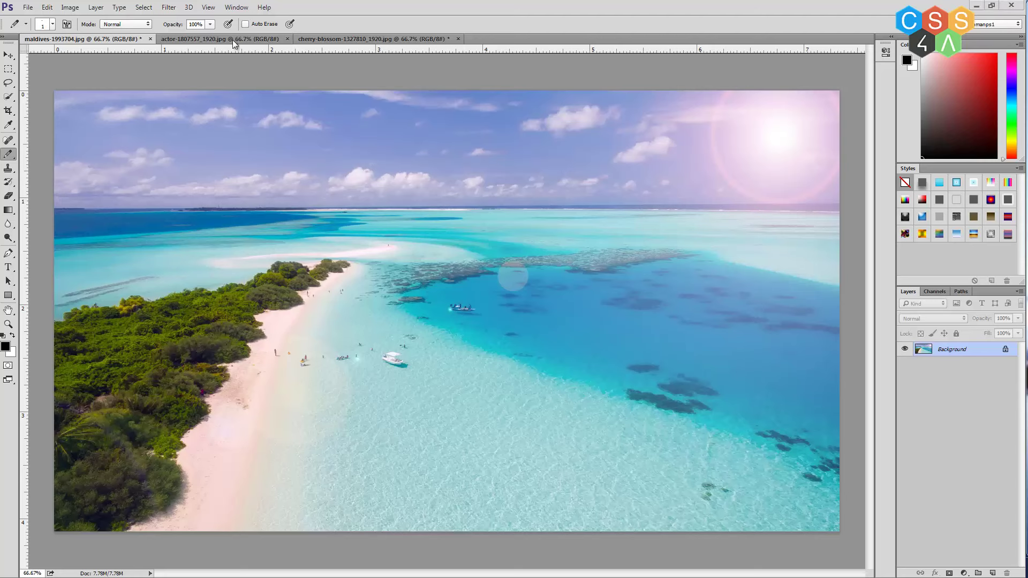
Step: On the actor-1807557 photo, bring up Image > Adjustments > Photo Filter
click(201, 39)
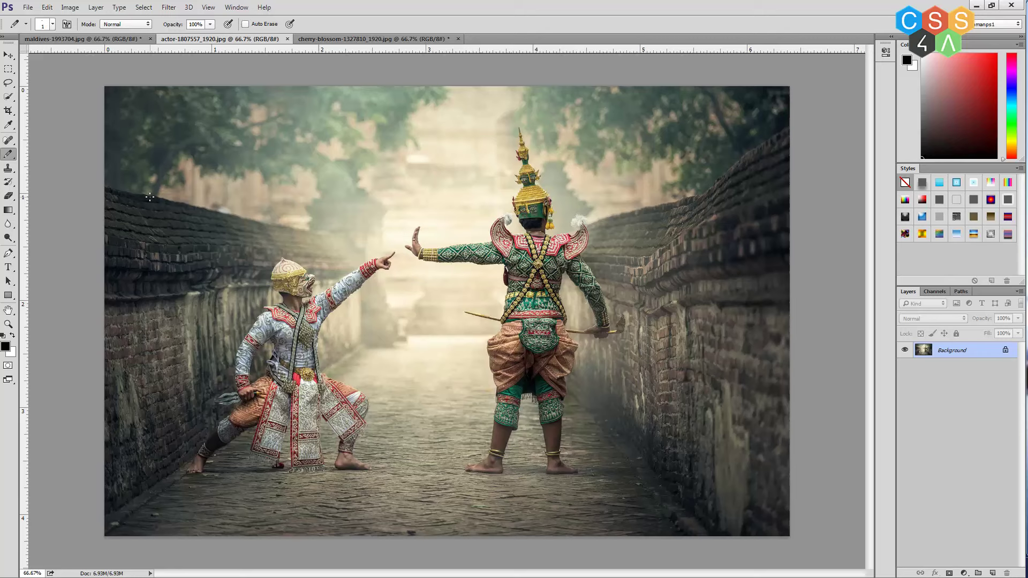
click(69, 8)
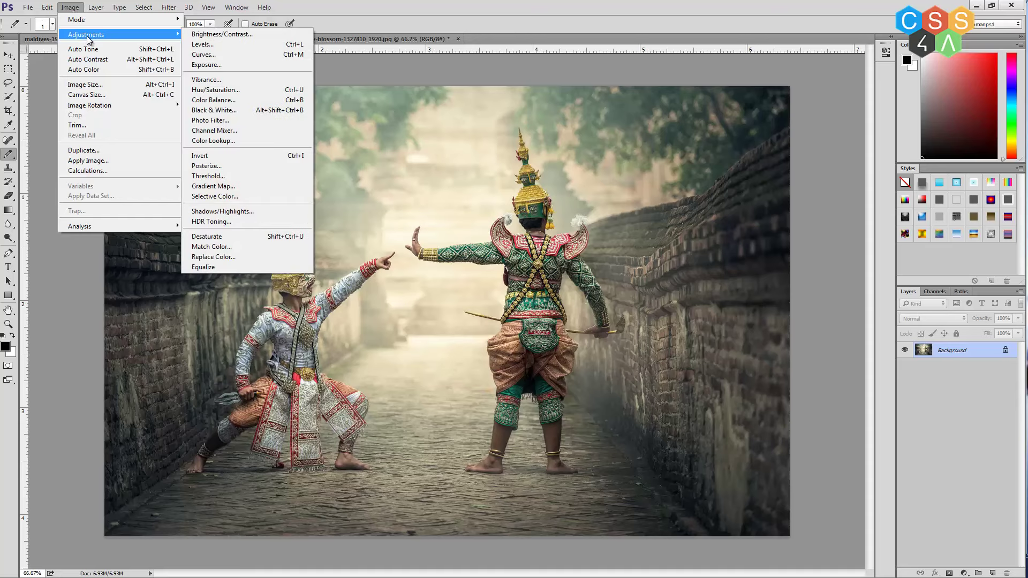
mouse_move(121, 34)
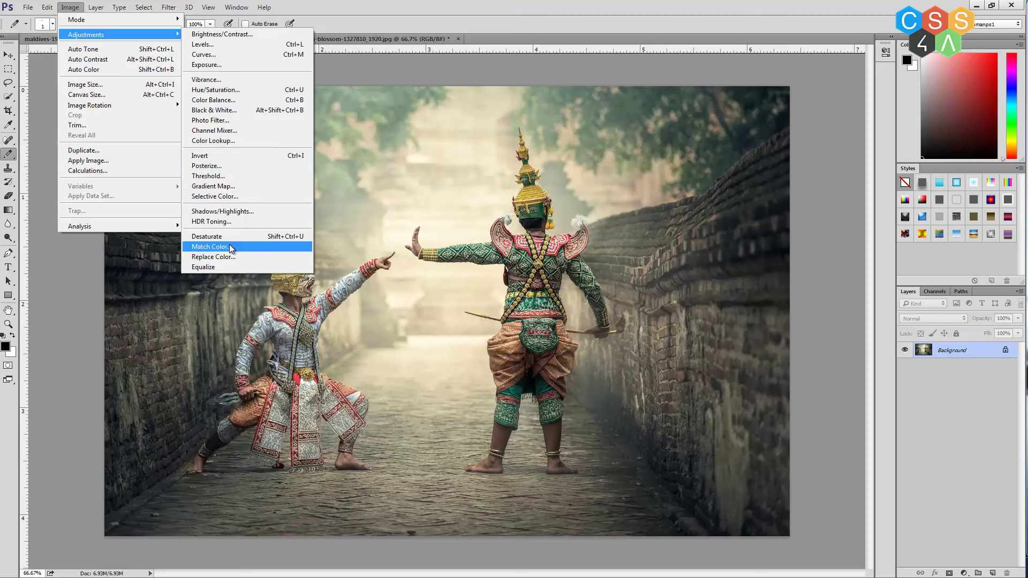
key(alt)
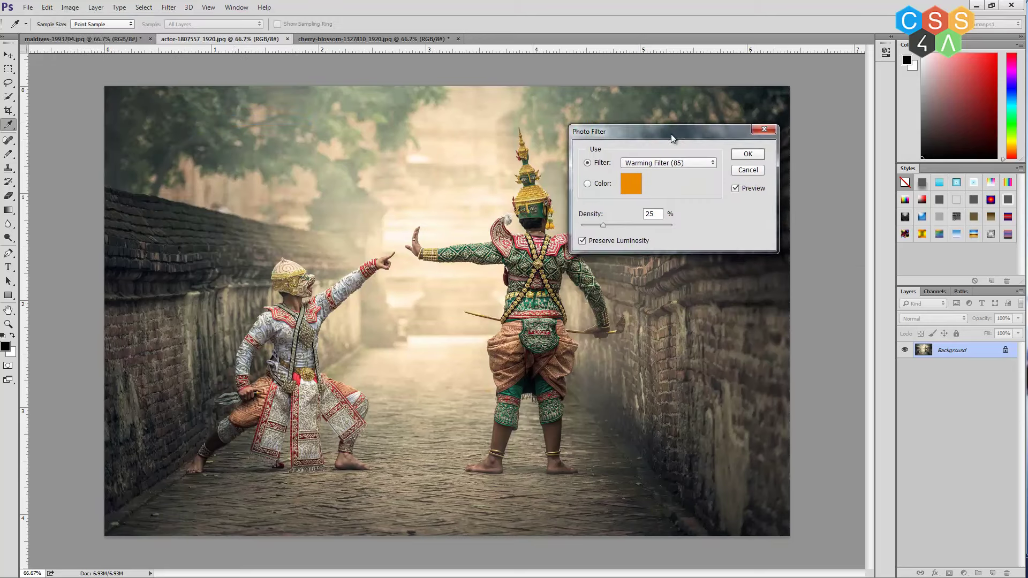
Step: Preview the Warming Filter (LBA), Cooling Filter (80) and Cooling Filter (82) presets
drag(670, 134, 755, 84)
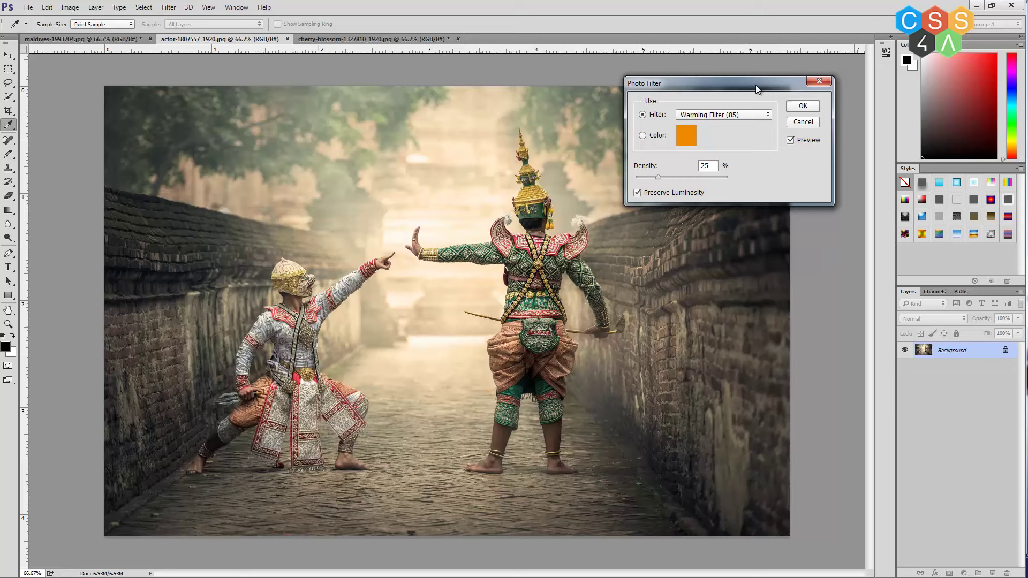
click(753, 115)
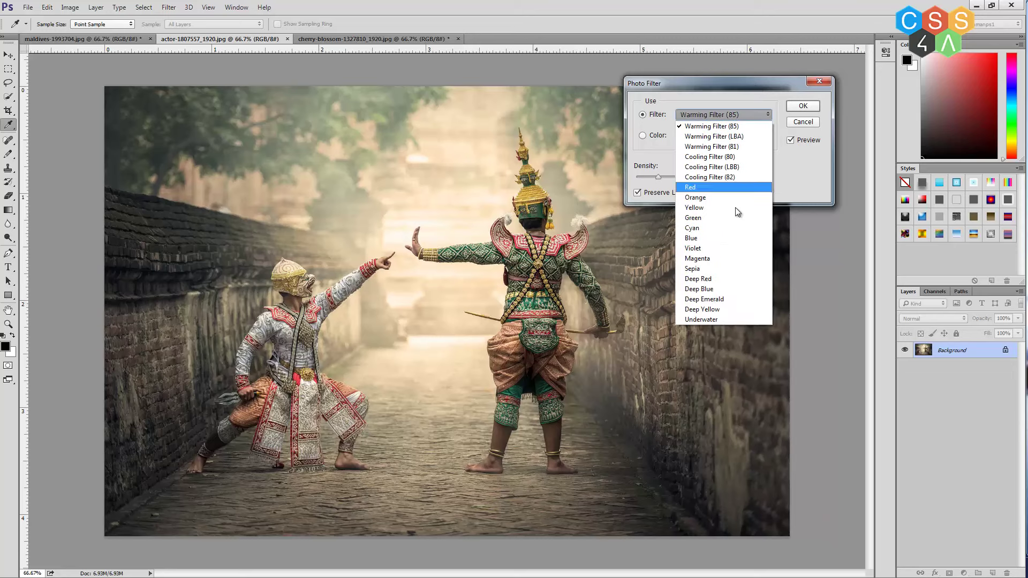
click(727, 136)
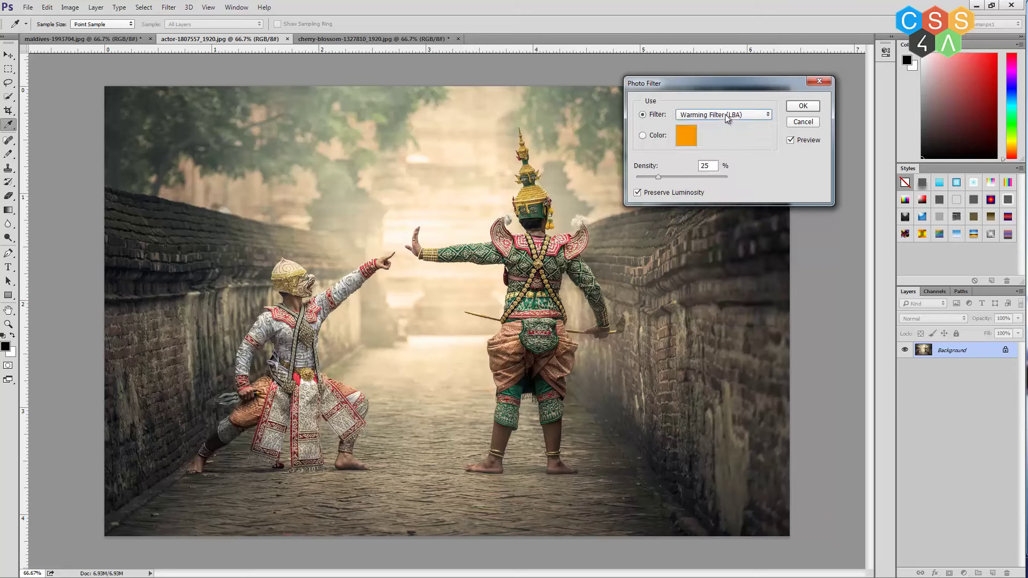
click(732, 118)
click(727, 149)
click(720, 115)
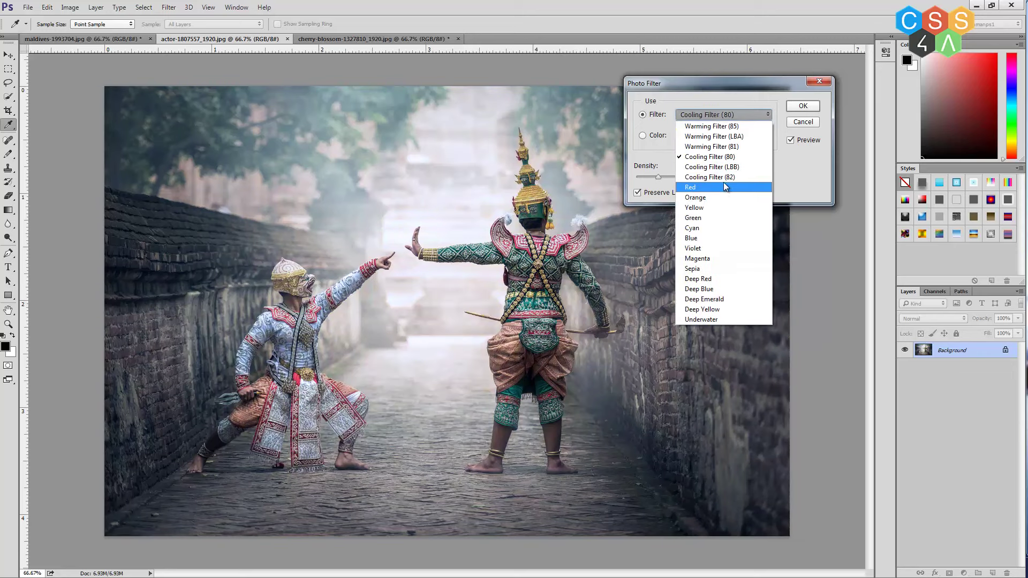
click(726, 177)
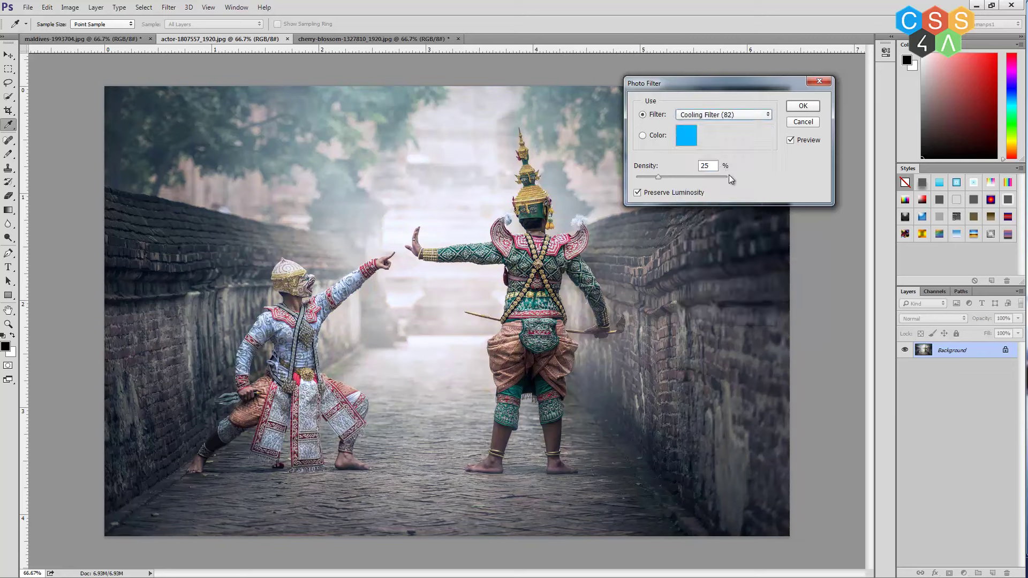
click(790, 142)
Step: Apply the Red photo filter at 100% density to the actors photo
click(720, 115)
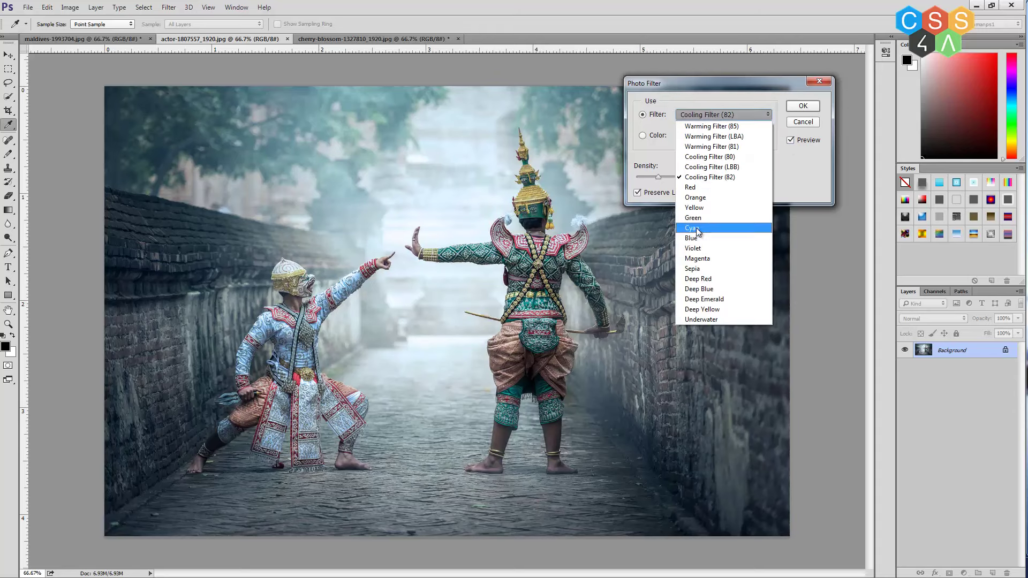
click(698, 188)
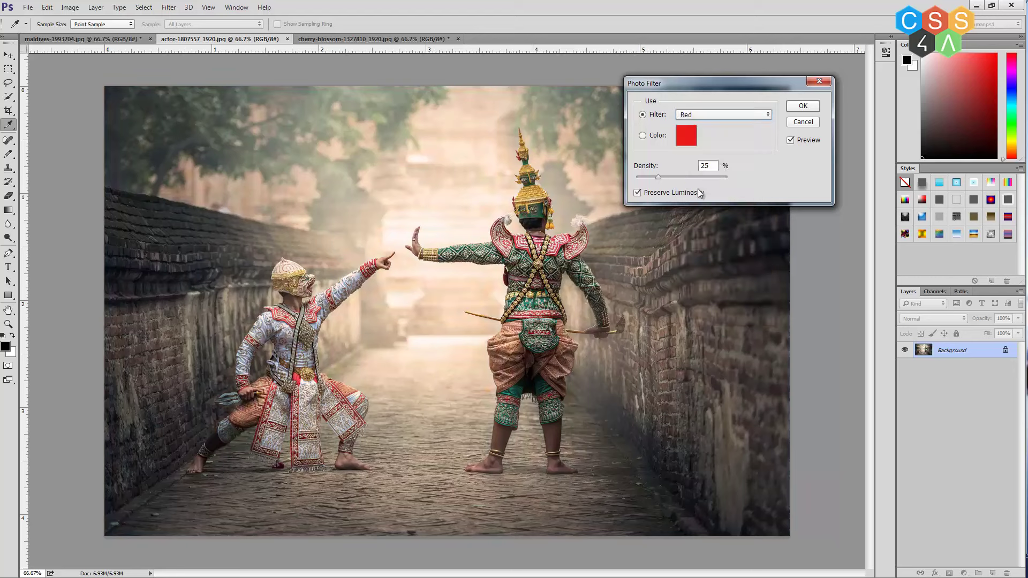
drag(663, 177, 736, 177)
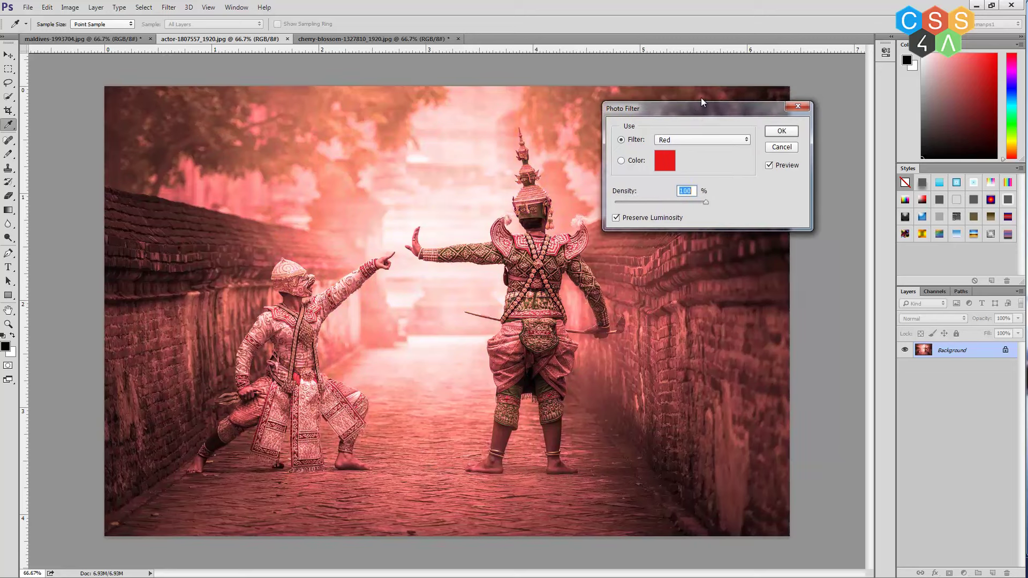
drag(712, 92, 697, 106)
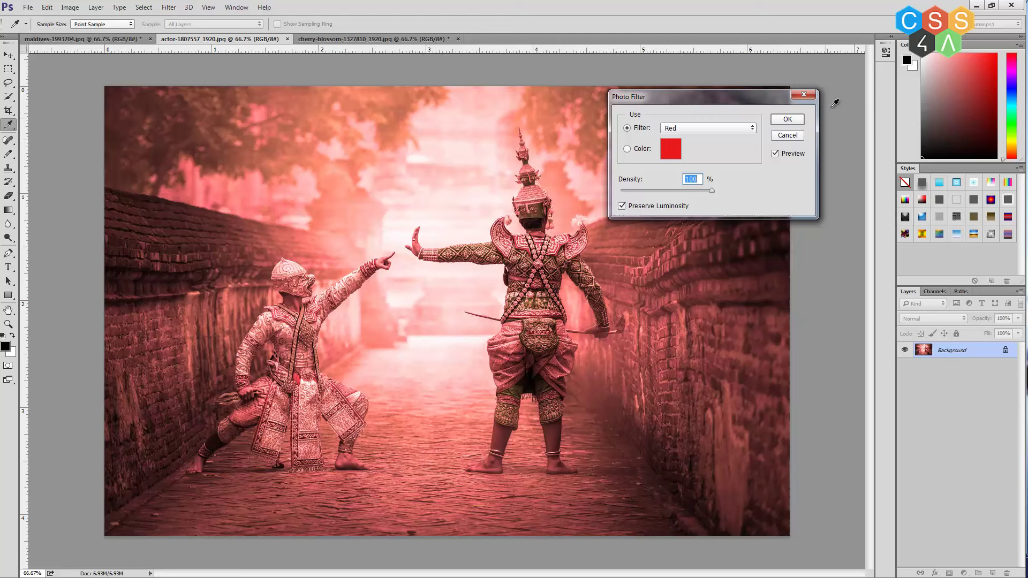
click(787, 119)
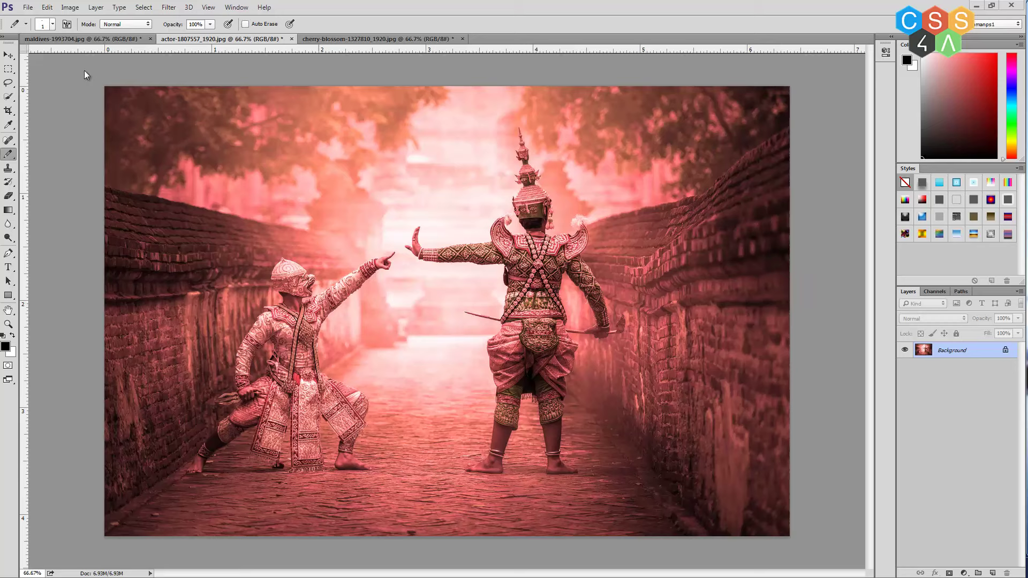
Step: Close all three open photos with Close All, discarding changes for every document
click(27, 7)
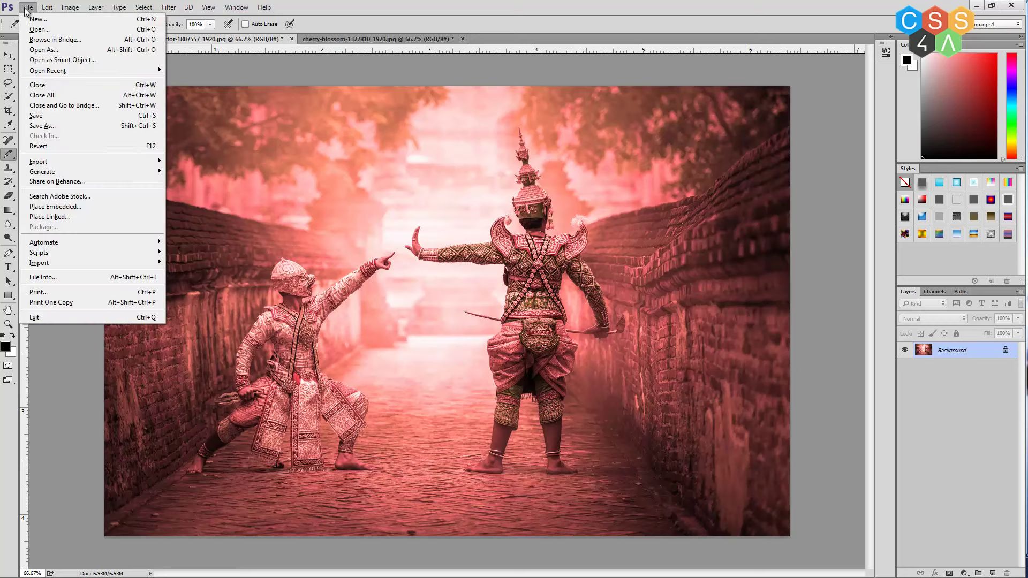
click(58, 97)
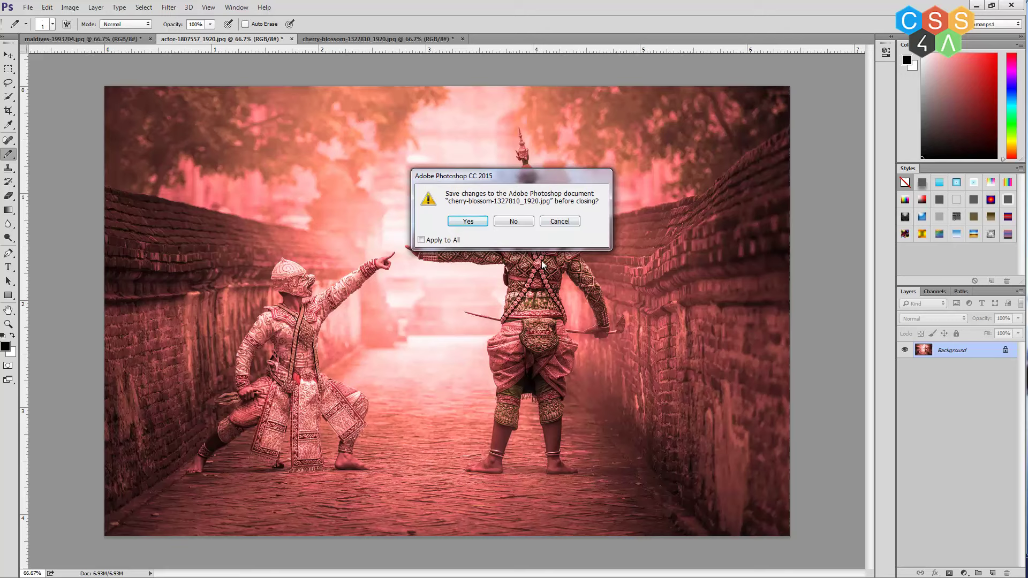
click(421, 240)
click(518, 222)
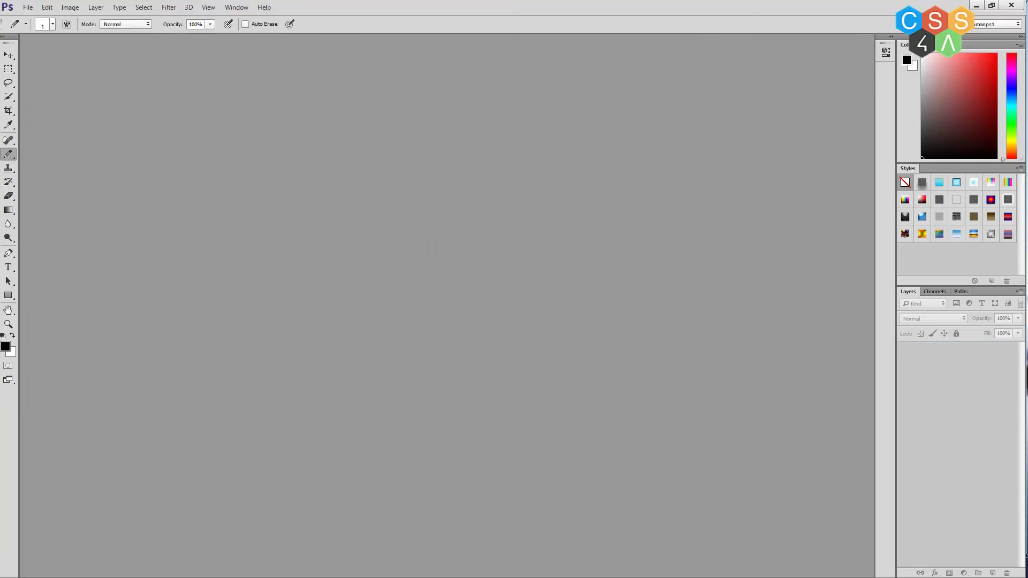